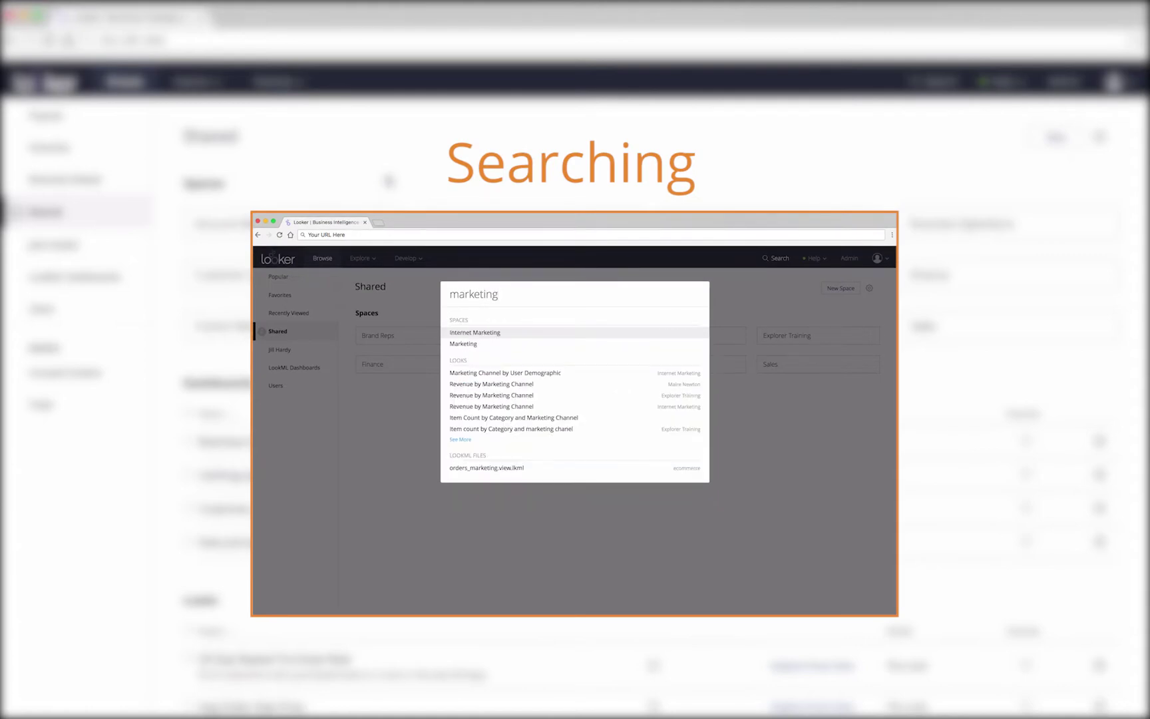
# Step: Scroll to the Looks section of the Shared folder and open 'Returns by Month and Category'
pyautogui.scroll(-5, 386, 174)
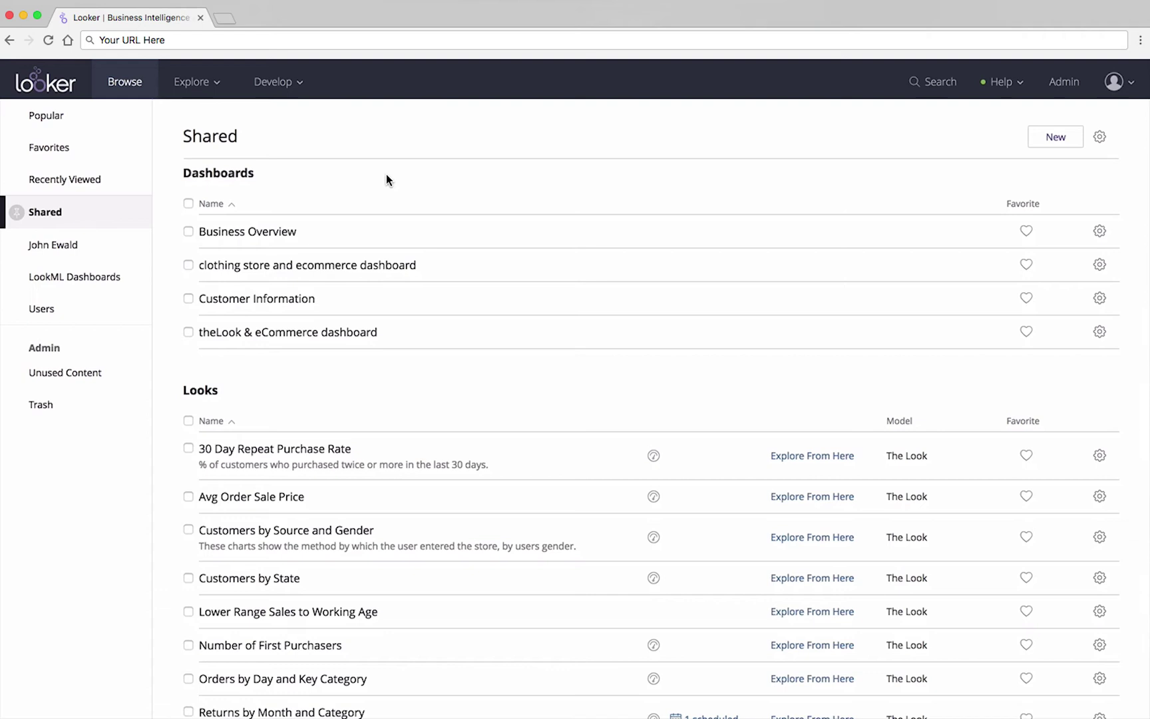
pyautogui.scroll(-3, 386, 174)
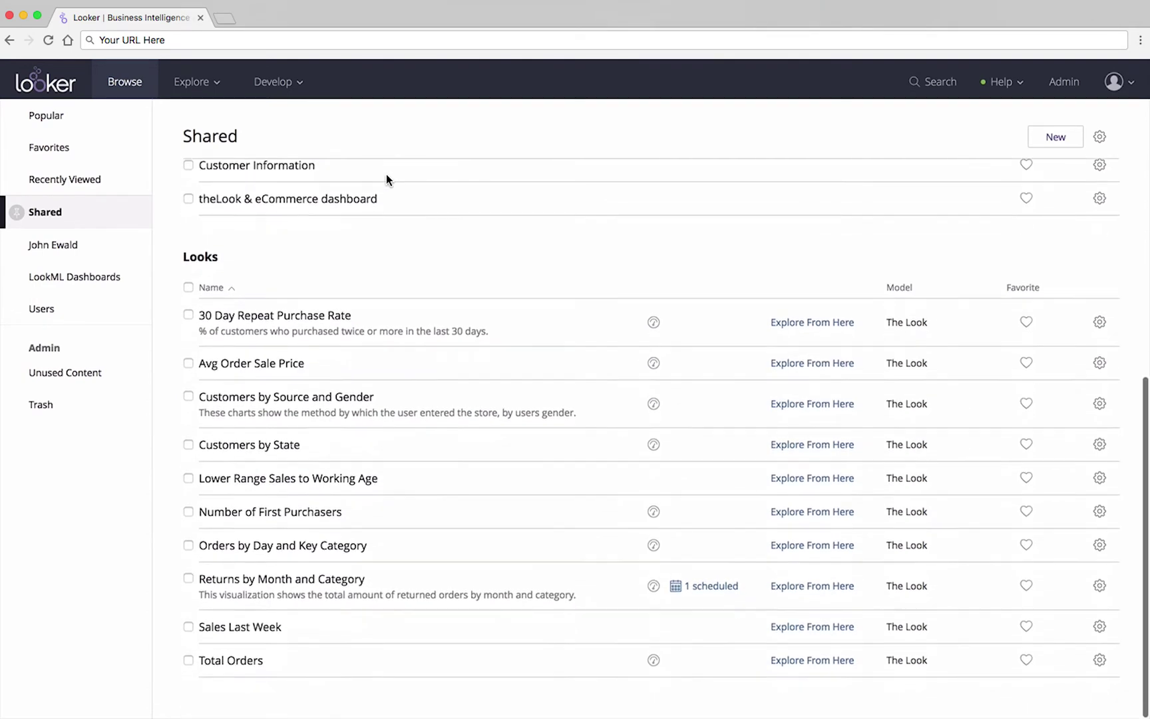
pyautogui.click(400, 583)
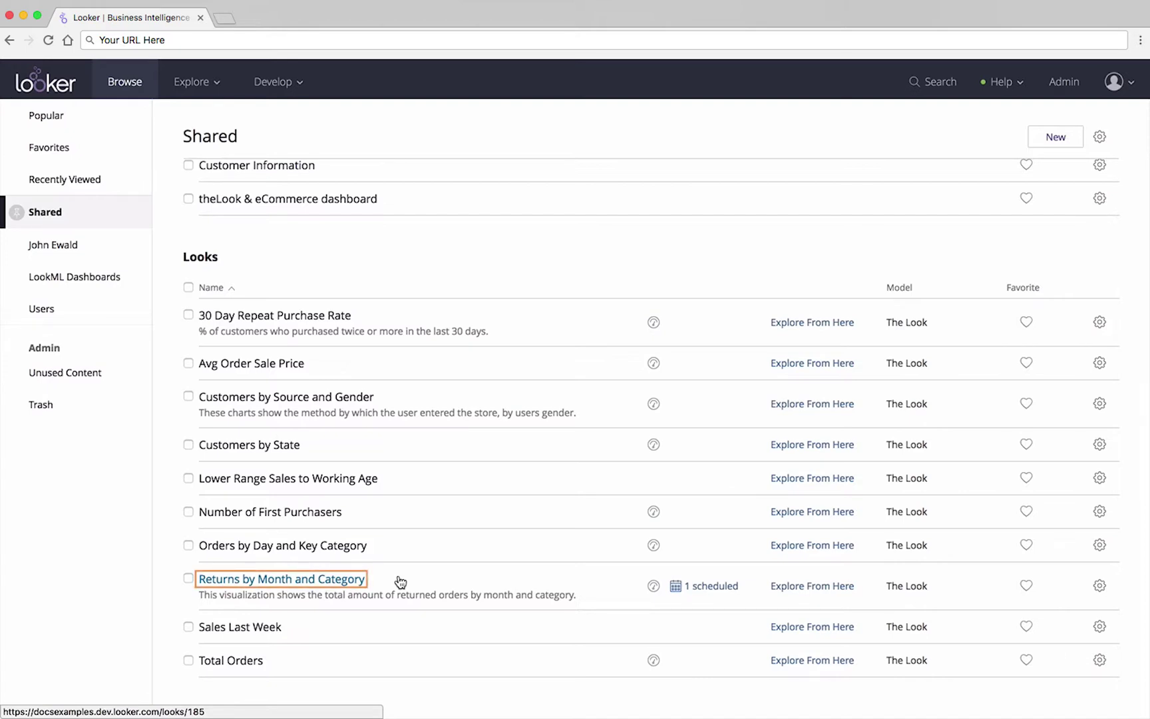
# Step: Let the Returns by Month and Category Look load with its bar chart and Details pane
pyautogui.press('Tab')
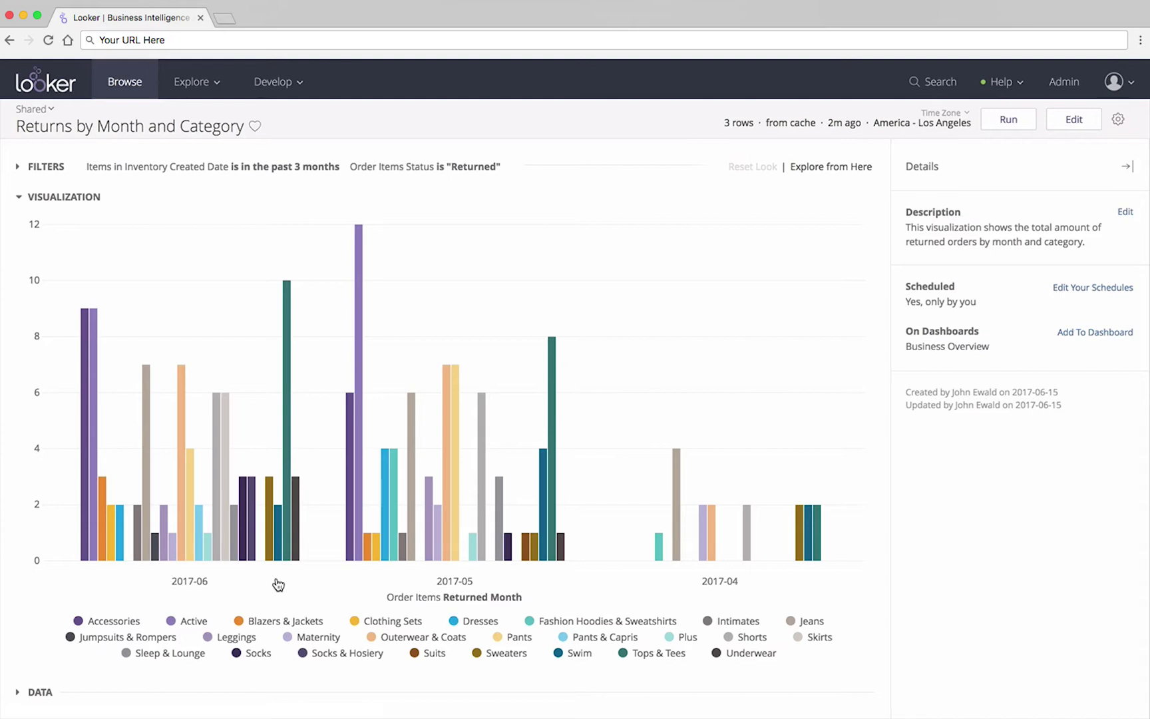
# Step: Expand the results table and sort it: categories A–Z, Returned Month newest first
pyautogui.click(18, 693)
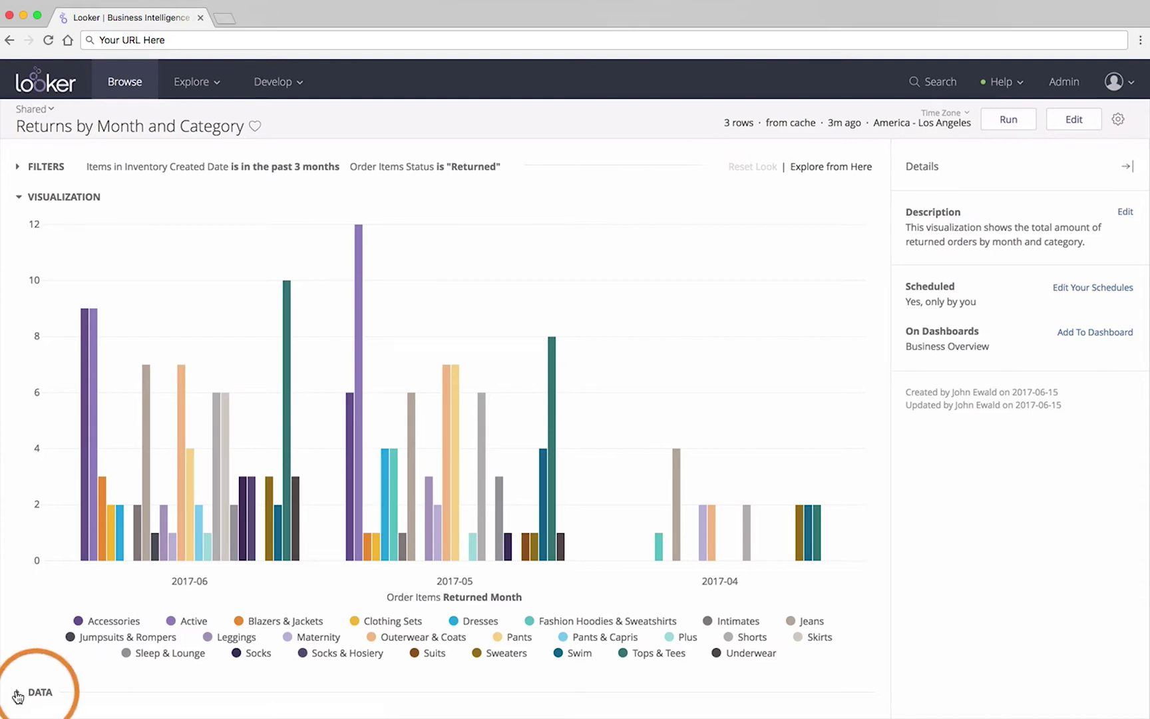
pyautogui.click(67, 501)
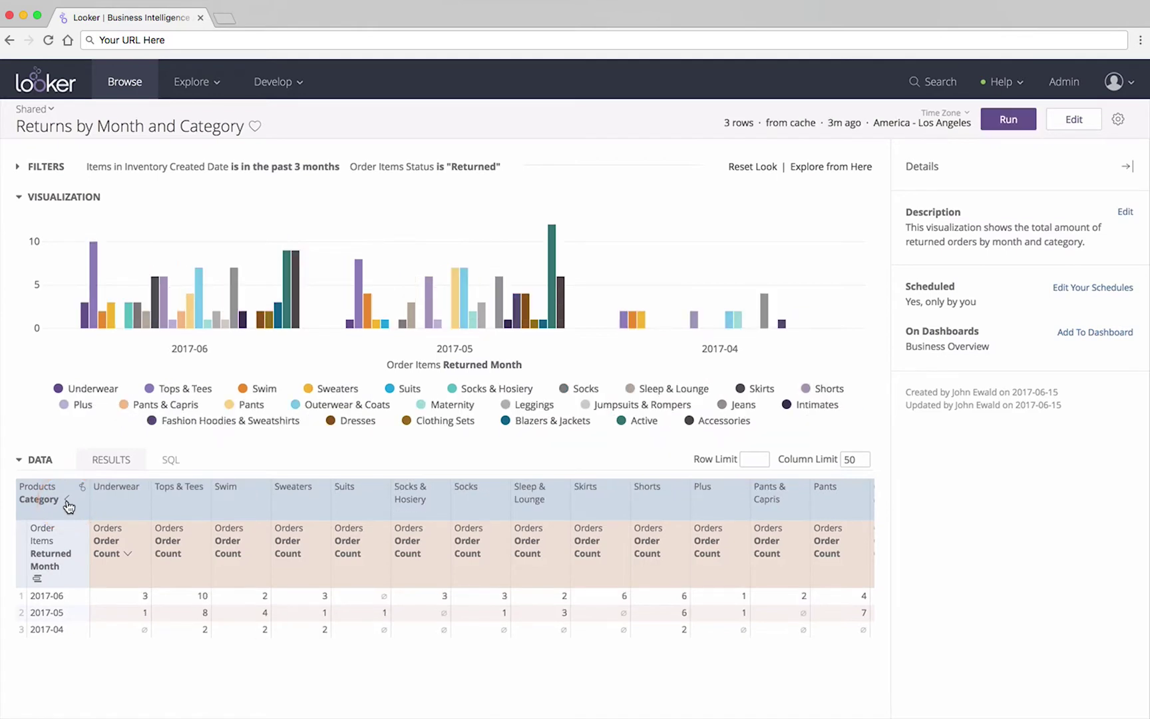
pyautogui.click(67, 500)
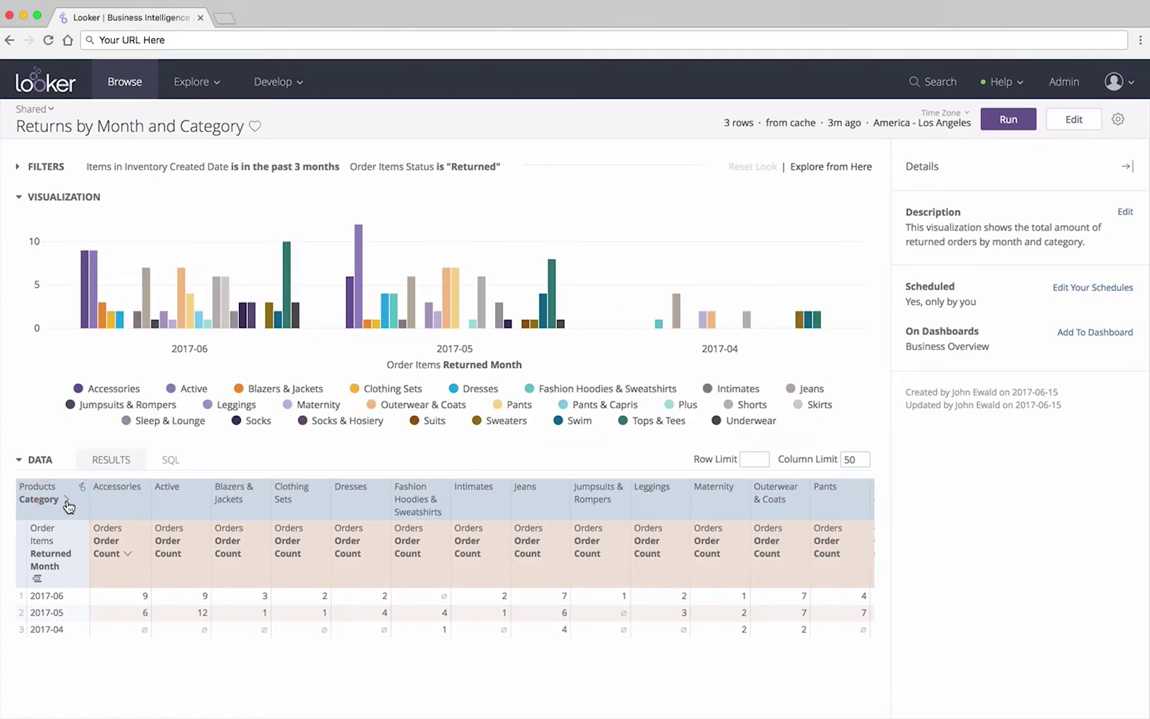
pyautogui.click(54, 578)
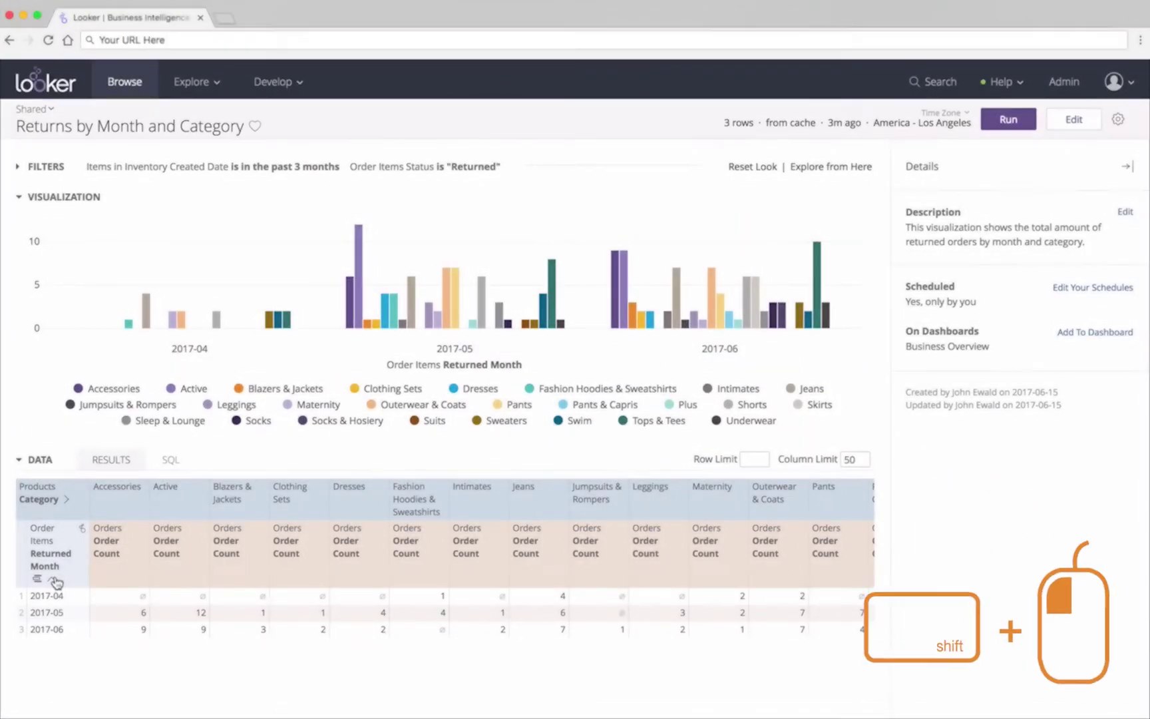
pyautogui.keyDown('shift'); pyautogui.click(66, 501); pyautogui.keyUp('shift')
pyautogui.keyDown('shift'); pyautogui.click(66, 503); pyautogui.keyUp('shift')
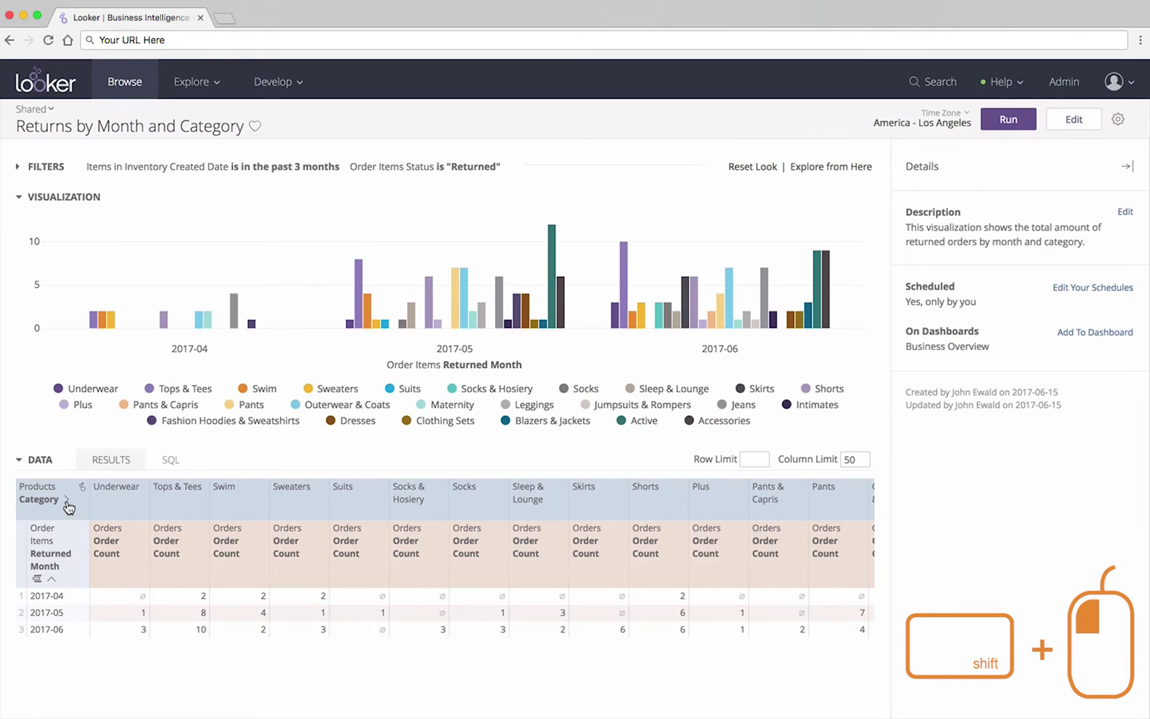
pyautogui.keyDown('shift'); pyautogui.click(52, 579); pyautogui.keyUp('shift')
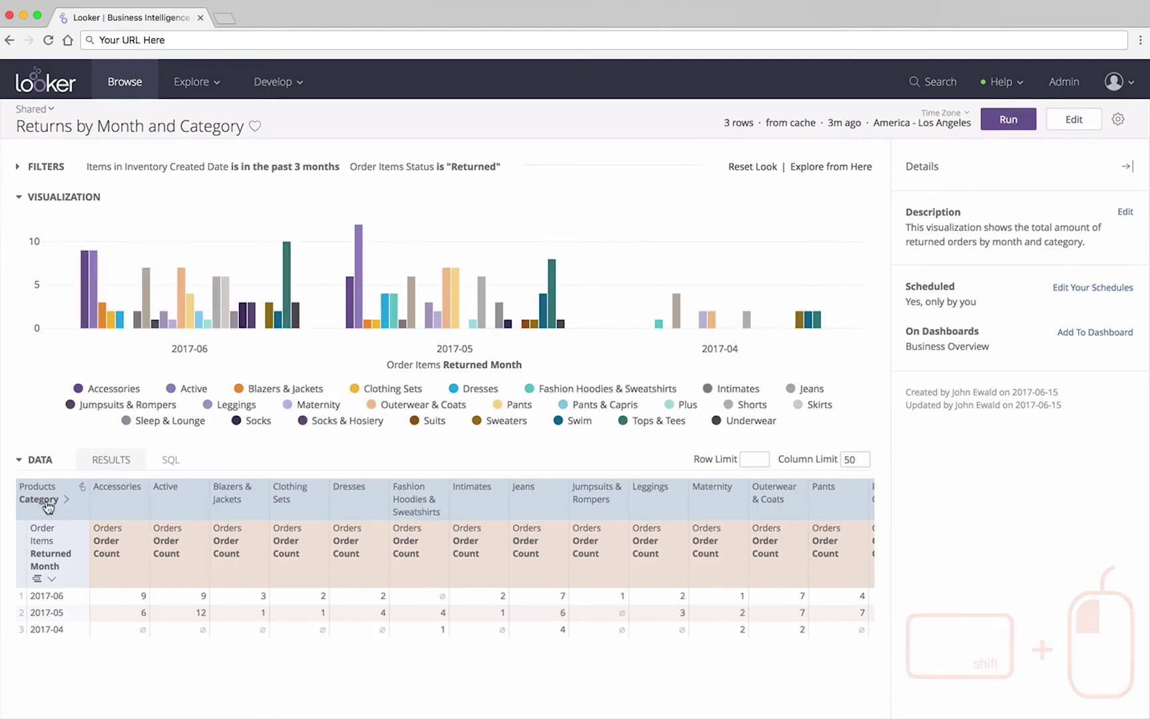
# Step: Collapse the results table and hide the Accessories, Active and Blazers & Jackets chart series
pyautogui.click(18, 460)
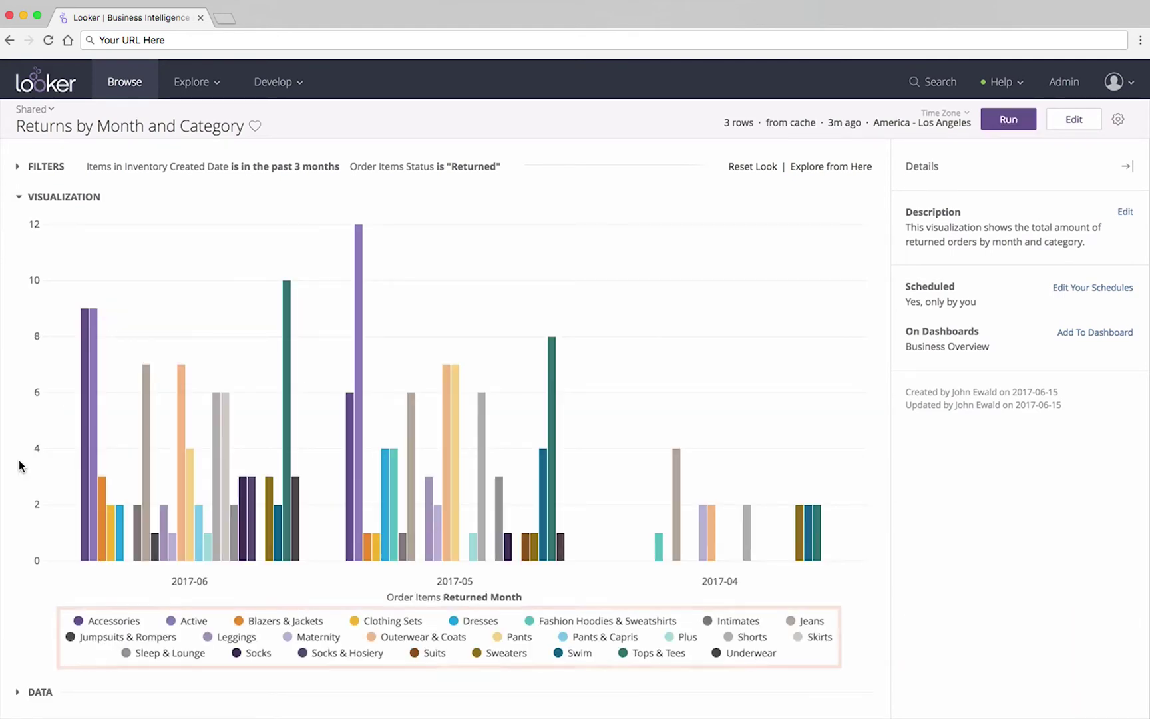
pyautogui.click(103, 621)
pyautogui.click(192, 622)
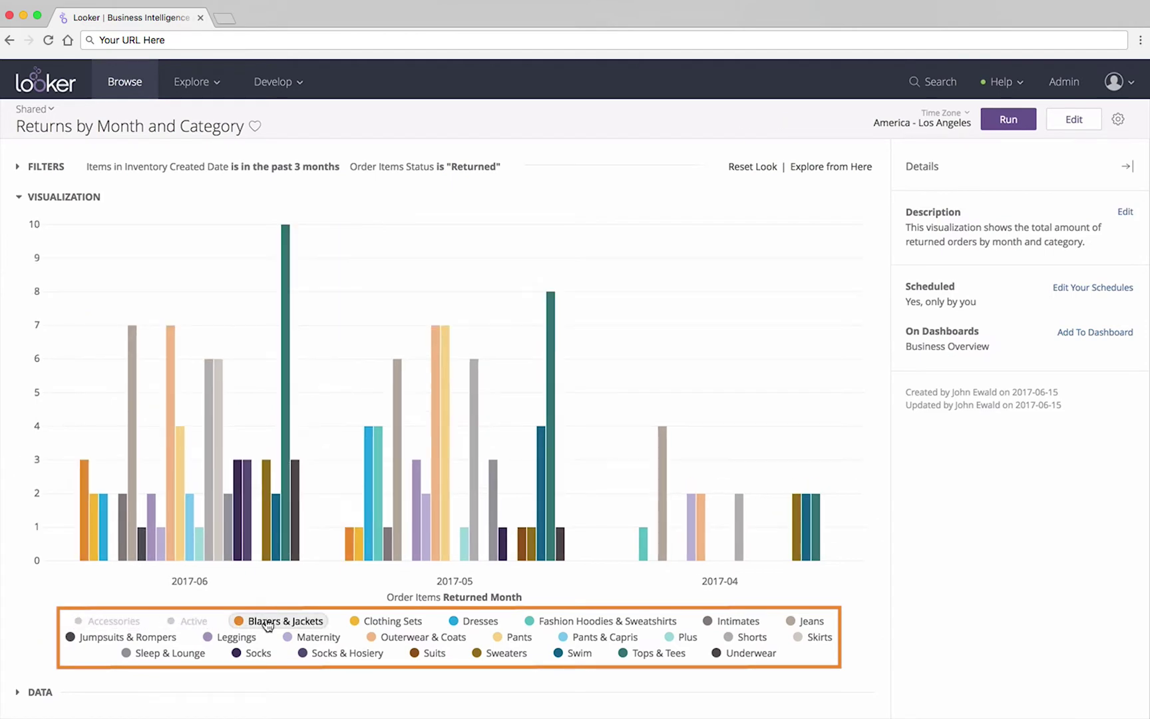
pyautogui.click(267, 623)
# Step: Show Blazers & Jackets, Active and Accessories again, then expand the filter details
pyautogui.click(267, 622)
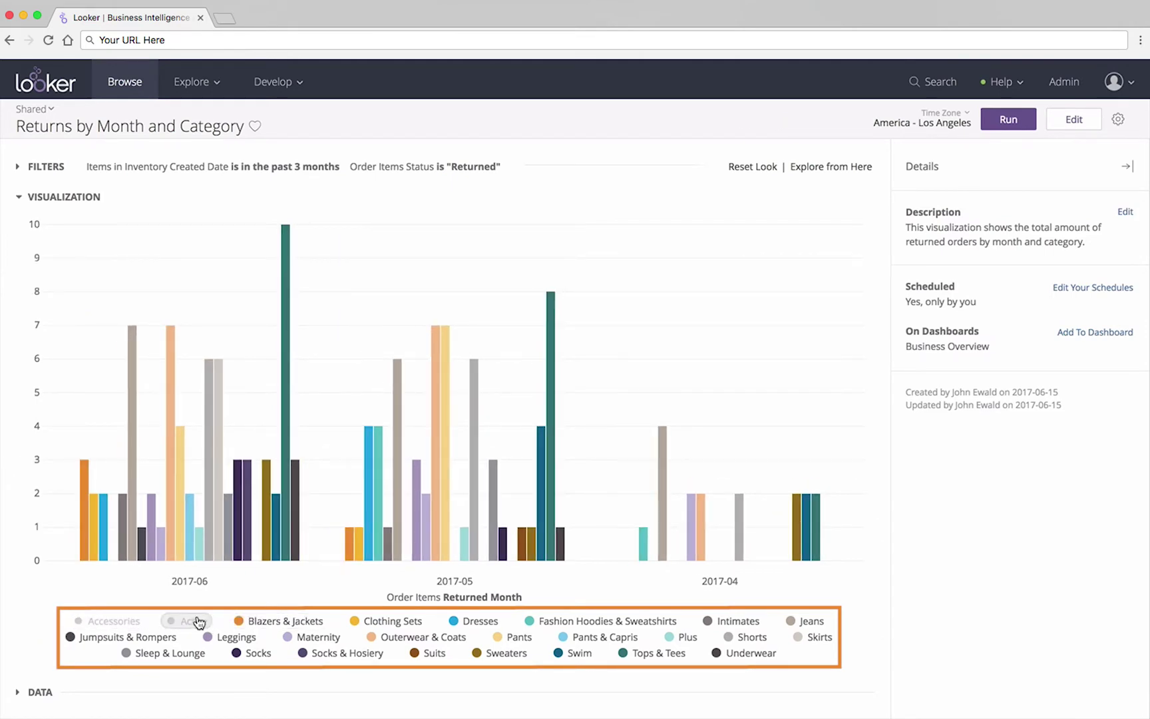
pyautogui.click(193, 621)
pyautogui.click(110, 621)
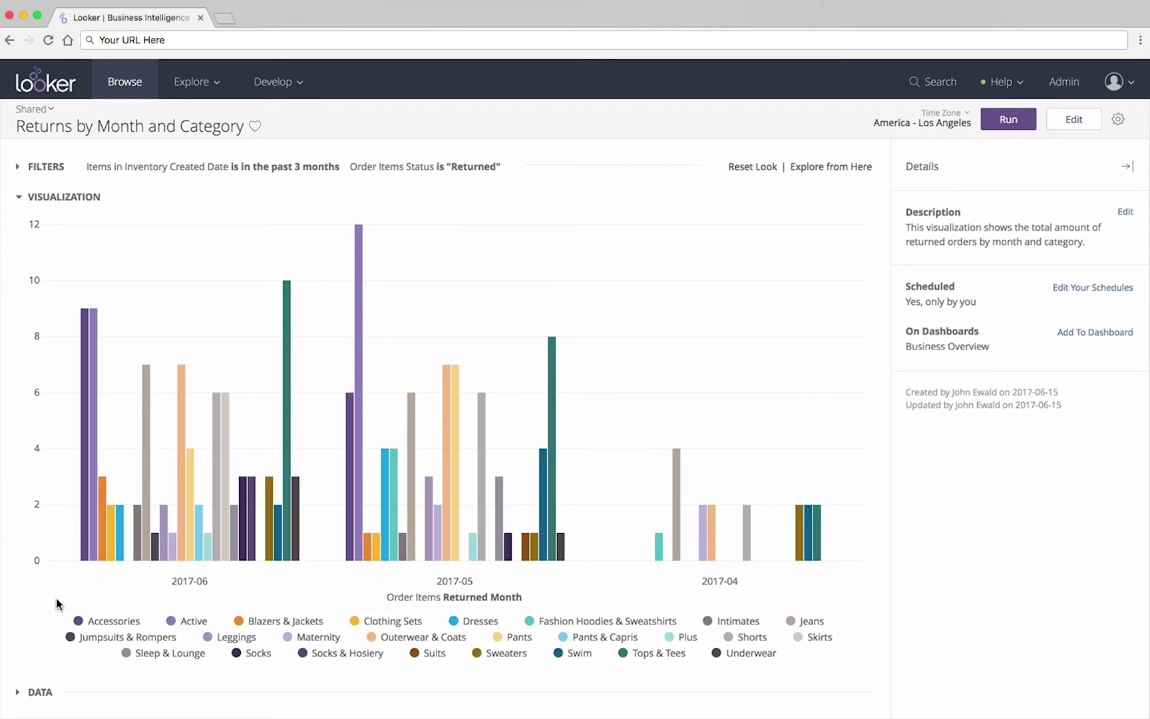
pyautogui.click(20, 169)
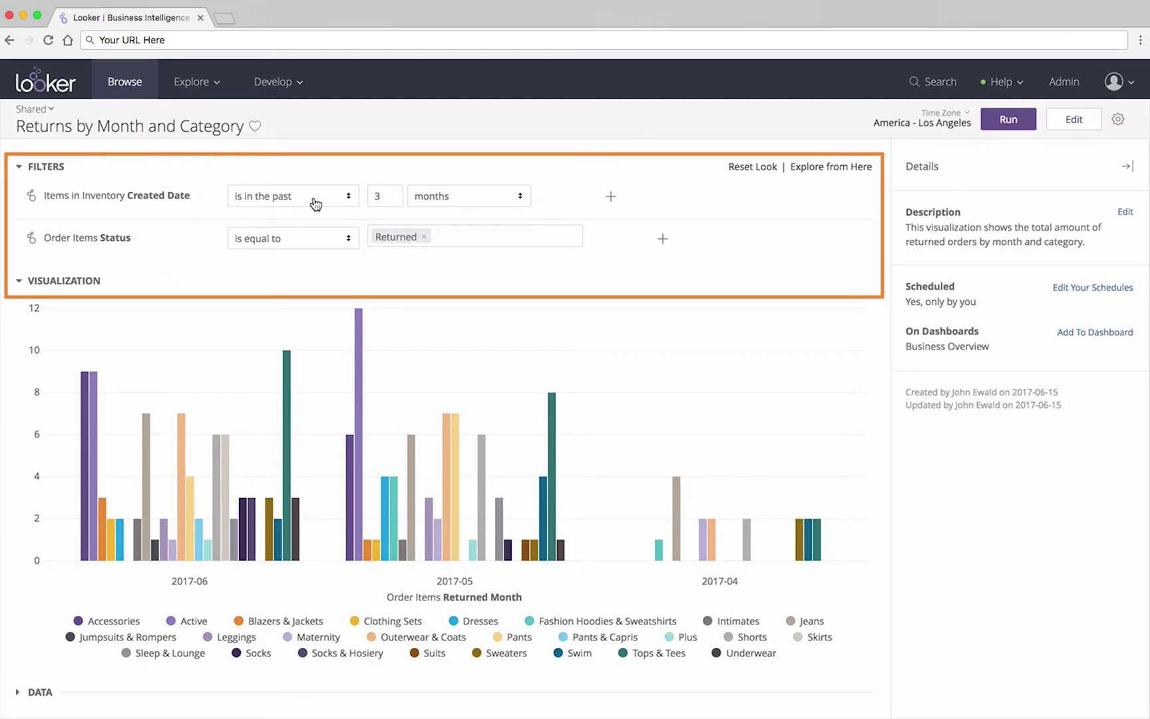
pyautogui.doubleClick(388, 193)
pyautogui.write('1')
pyautogui.click(1008, 119)
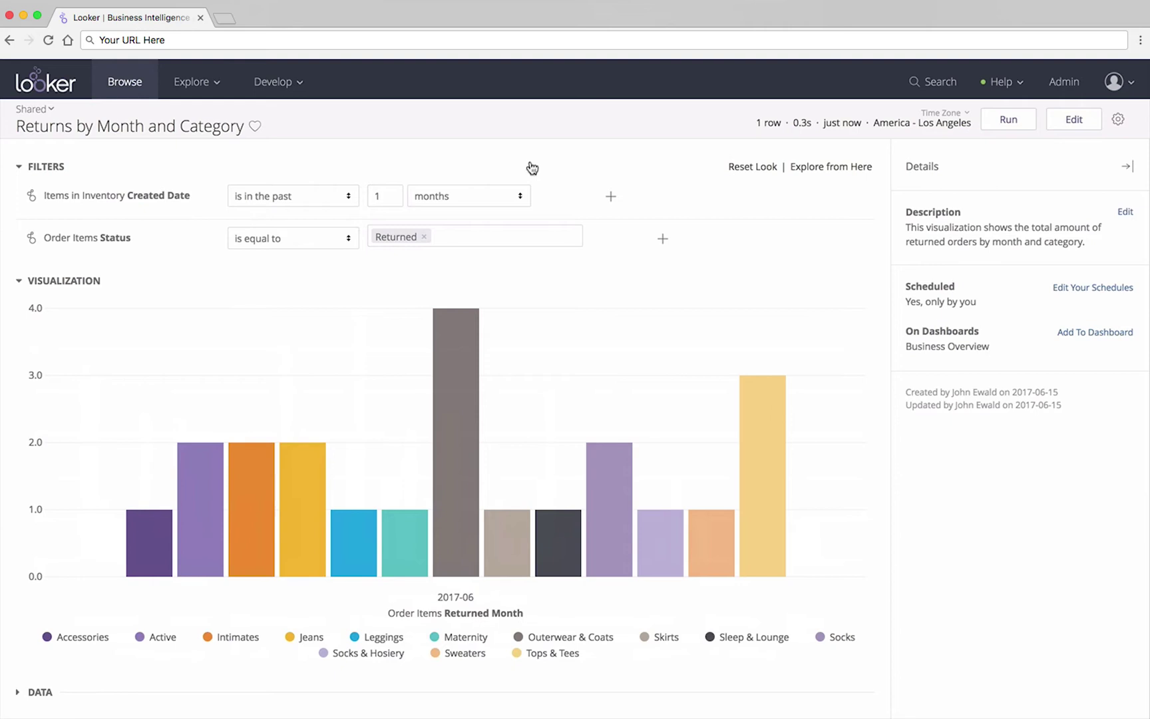
pyautogui.doubleClick(384, 196)
pyautogui.write('3')
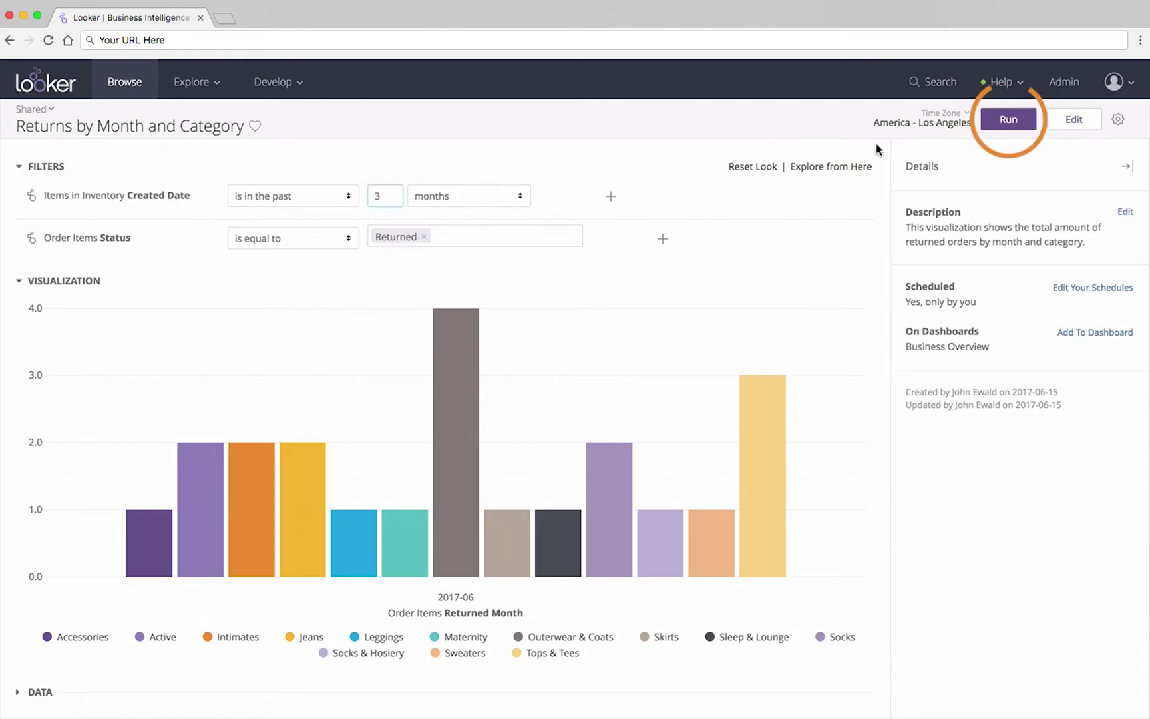
pyautogui.click(1008, 121)
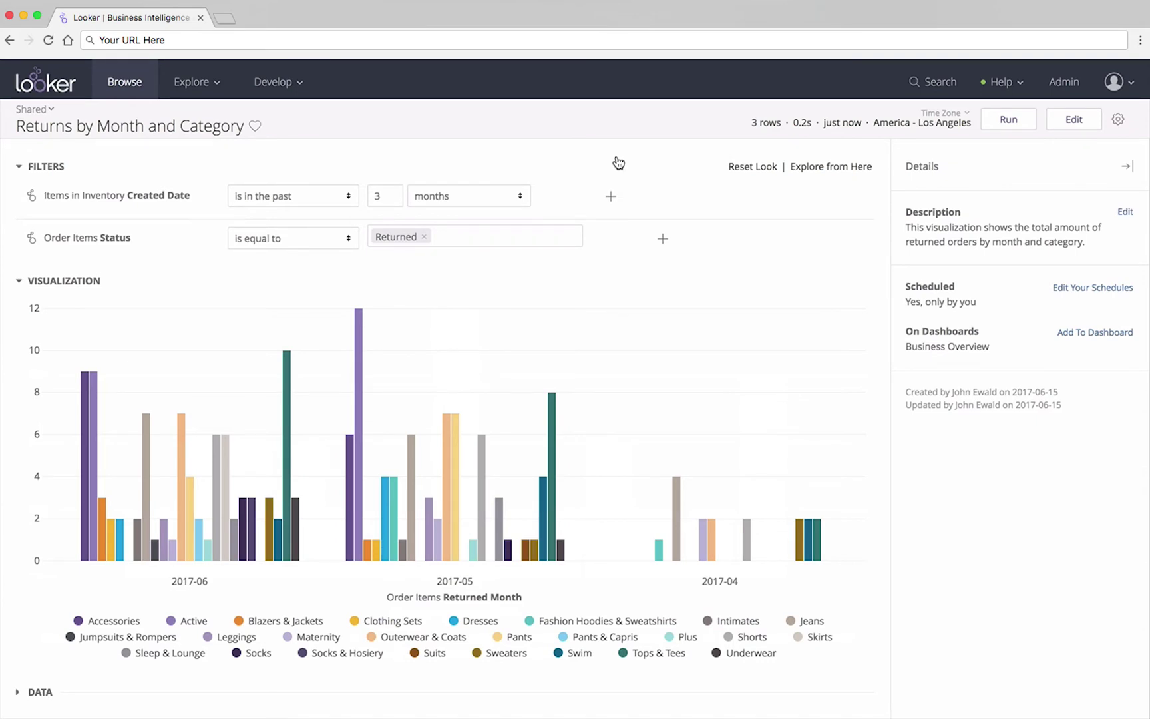
pyautogui.click(17, 692)
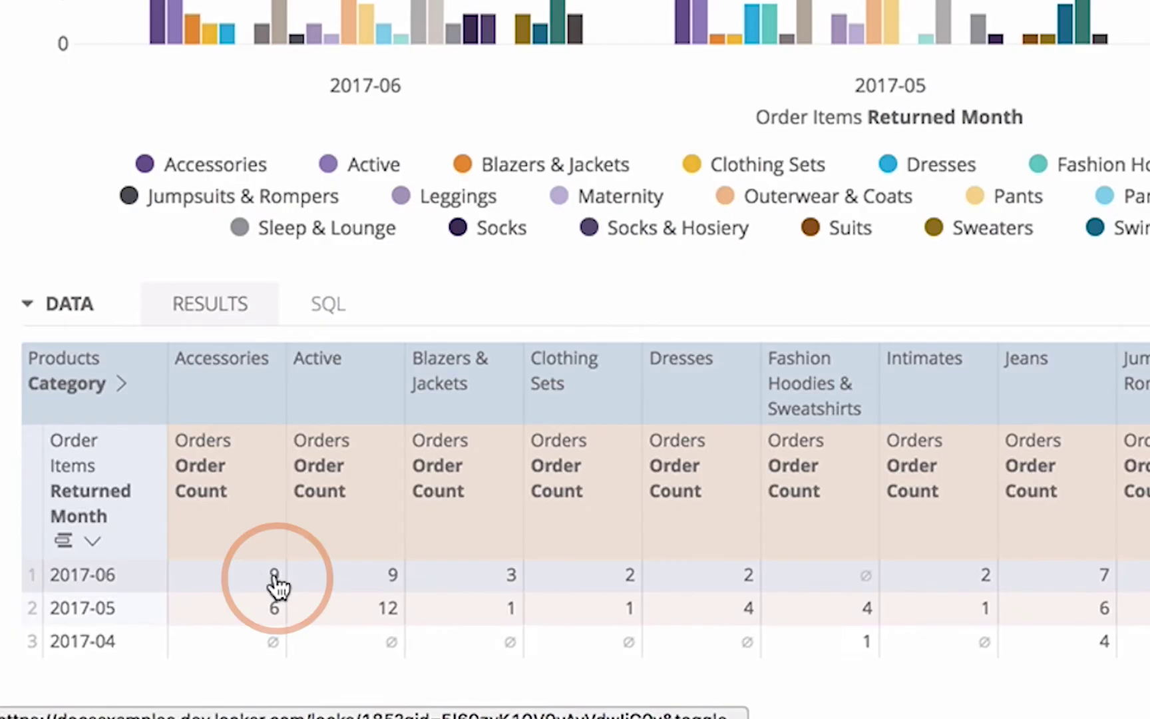
pyautogui.click(275, 583)
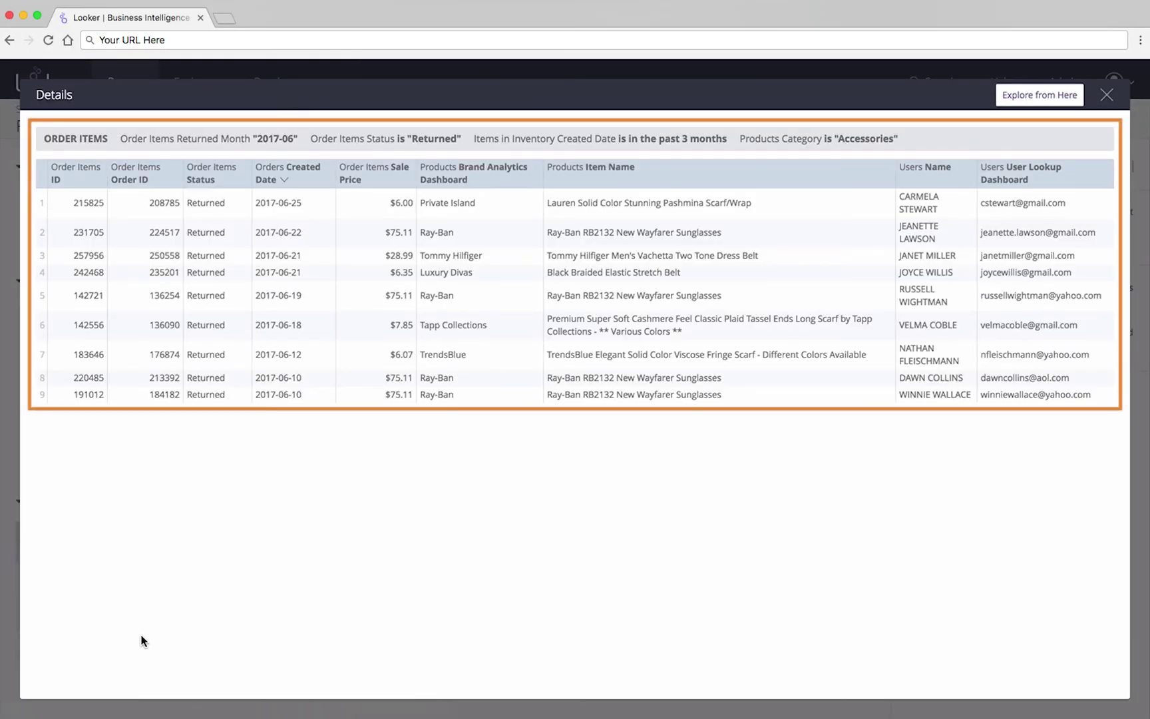
pyautogui.click(1106, 94)
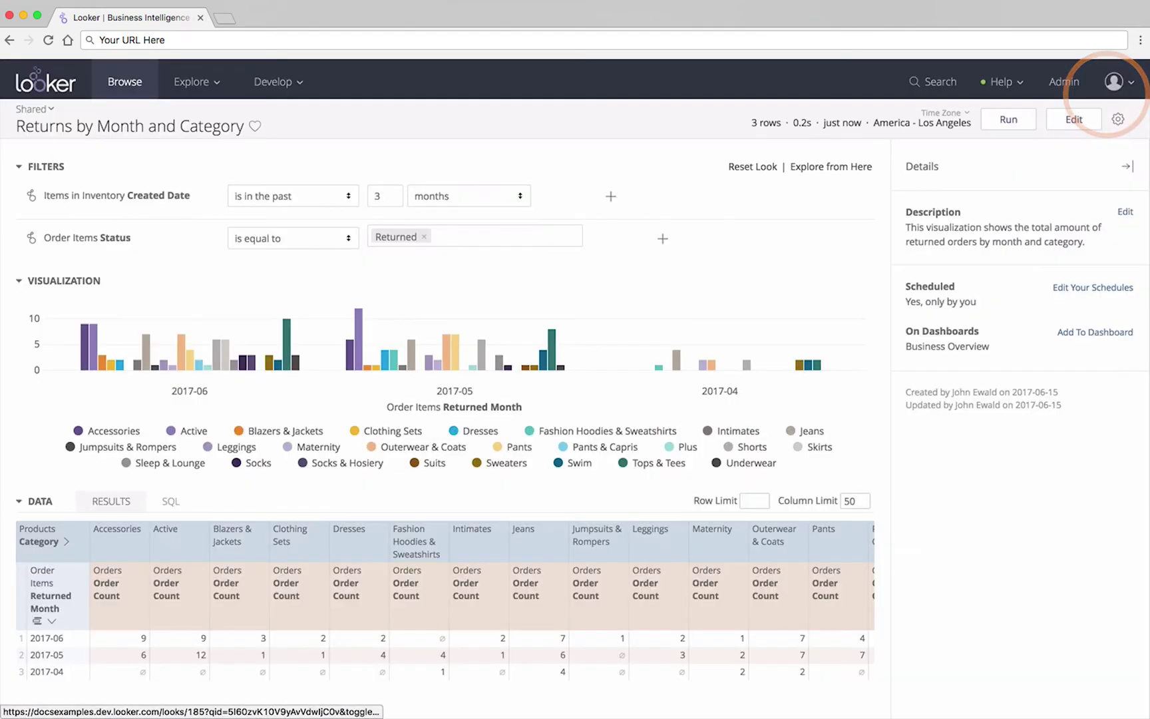
pyautogui.click(20, 502)
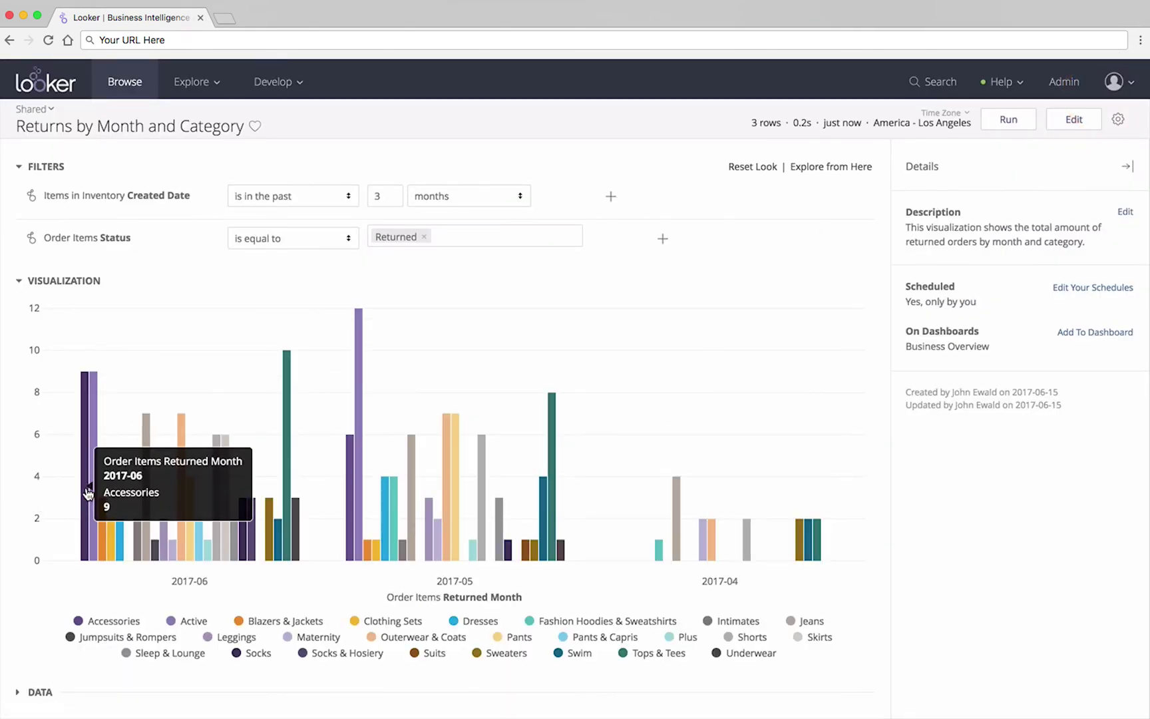
pyautogui.click(84, 492)
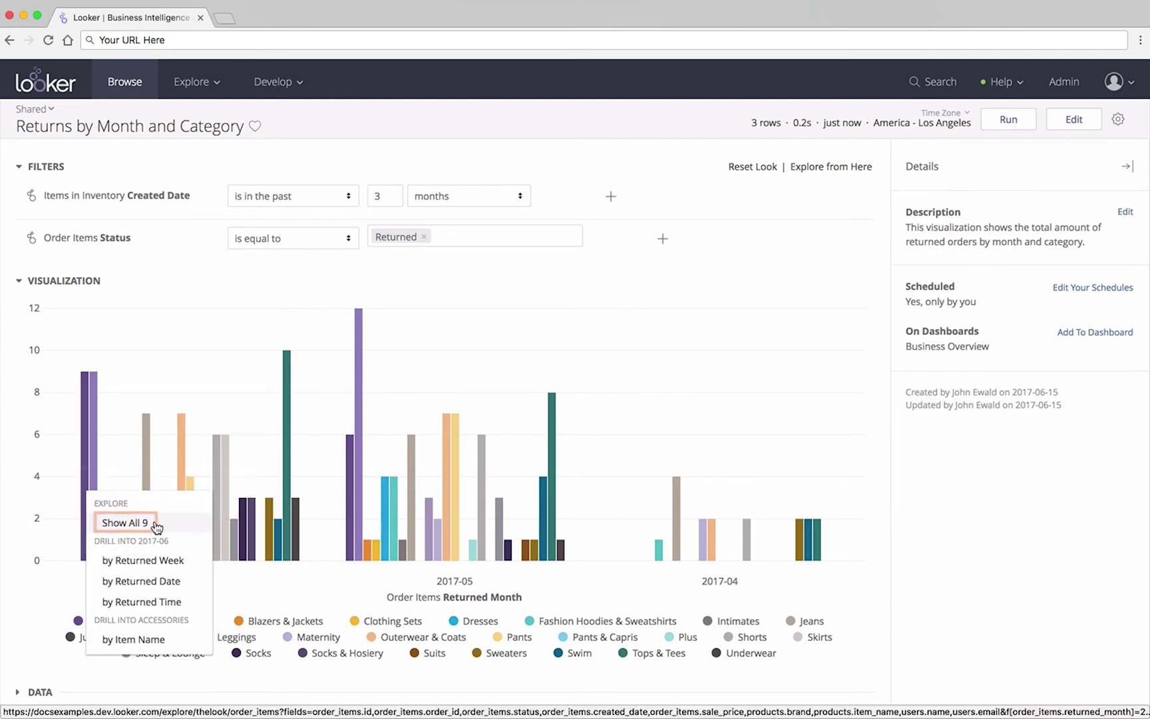
pyautogui.click(24, 511)
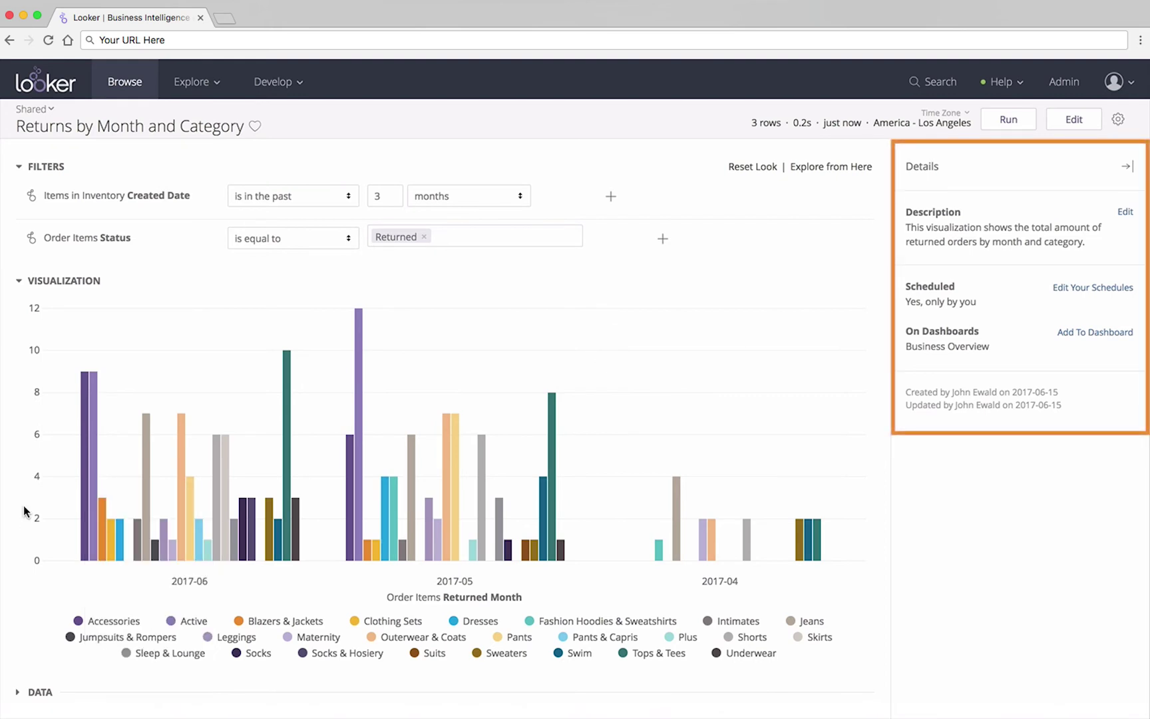